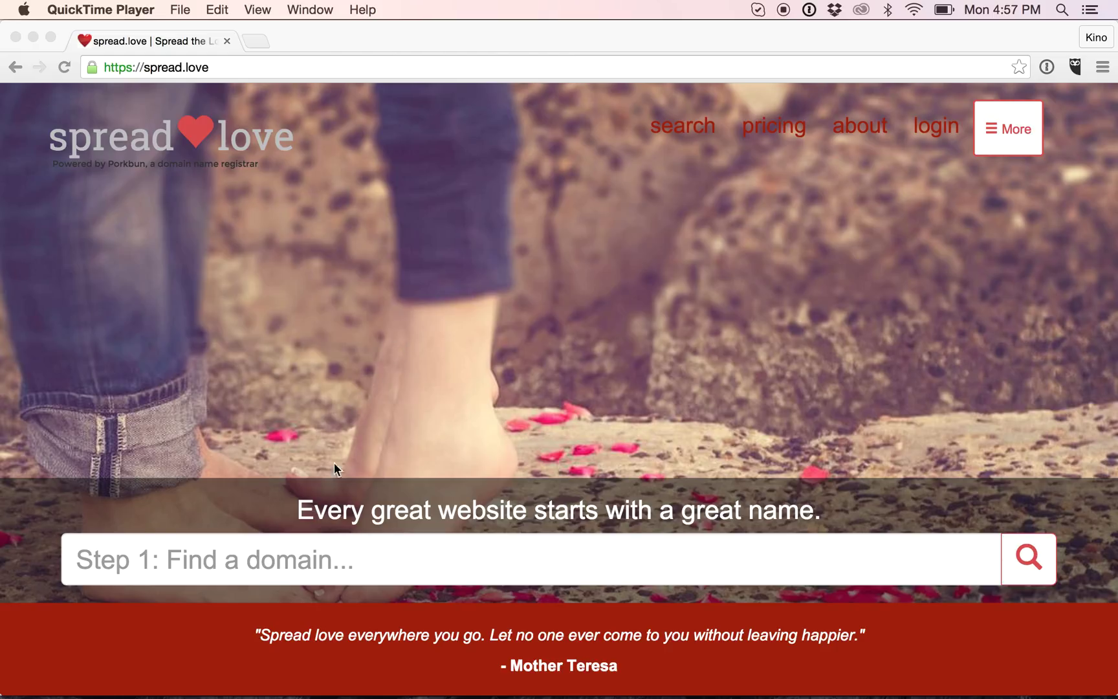
# Bring Chrome with the spread.love home page forward and select its domain search box.
pyautogui.click(296, 557)
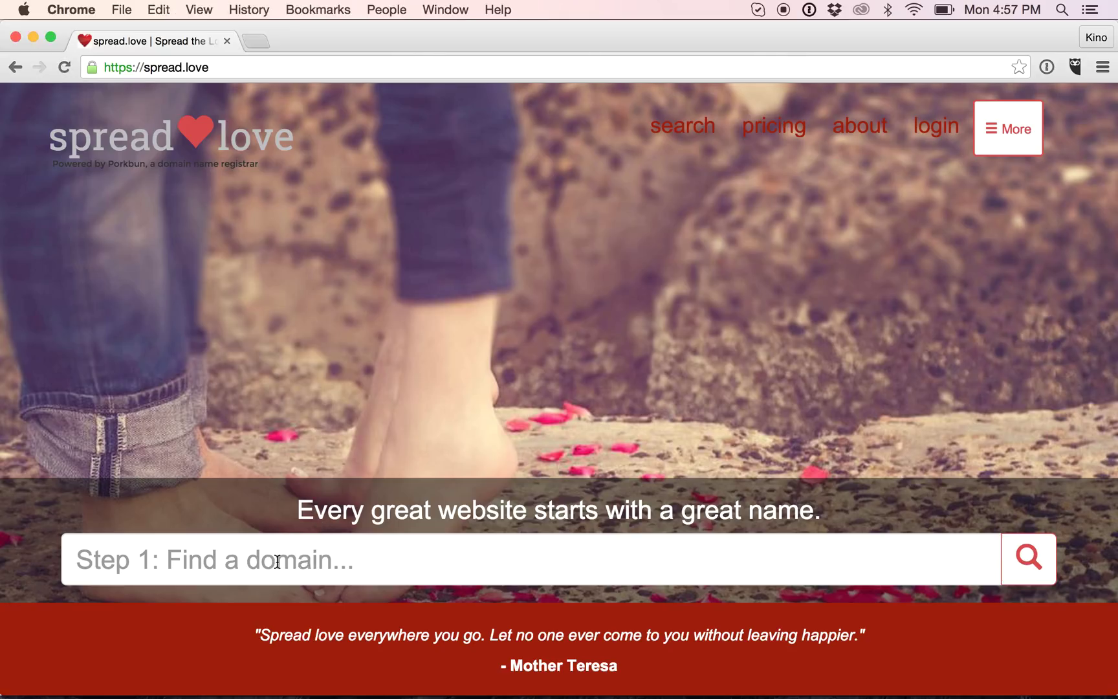
pyautogui.click(277, 561)
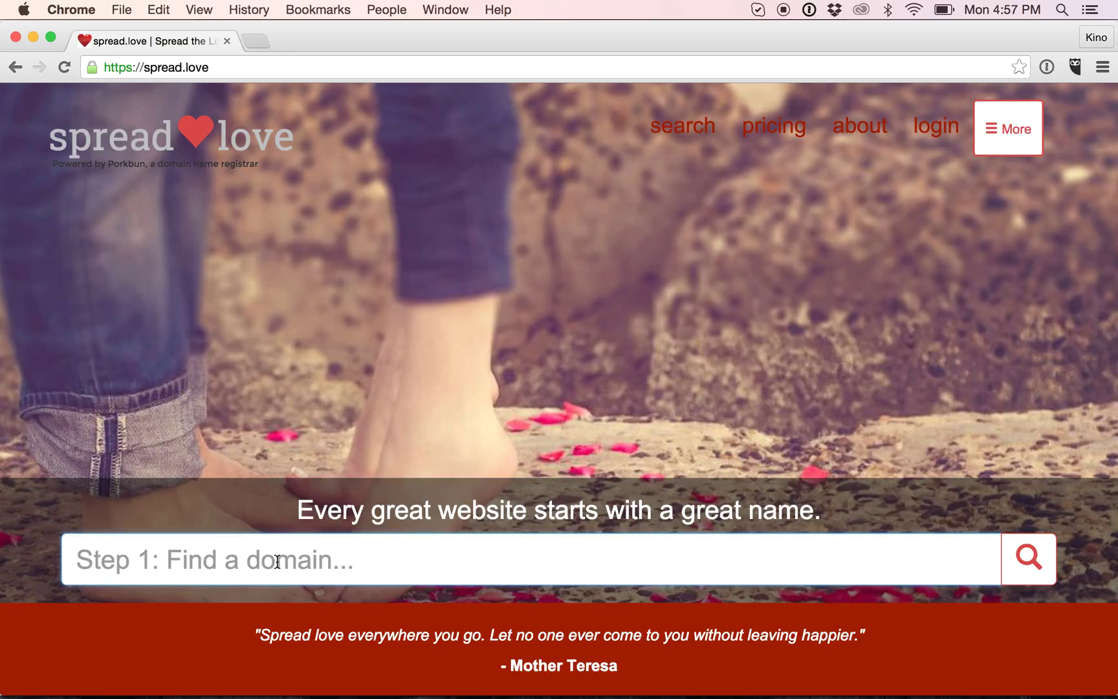
# Search spread.love for 'dumpling' and review the results: .love and .com taken, .pw $7.52, .ink $21.16.
pyautogui.write('dump')
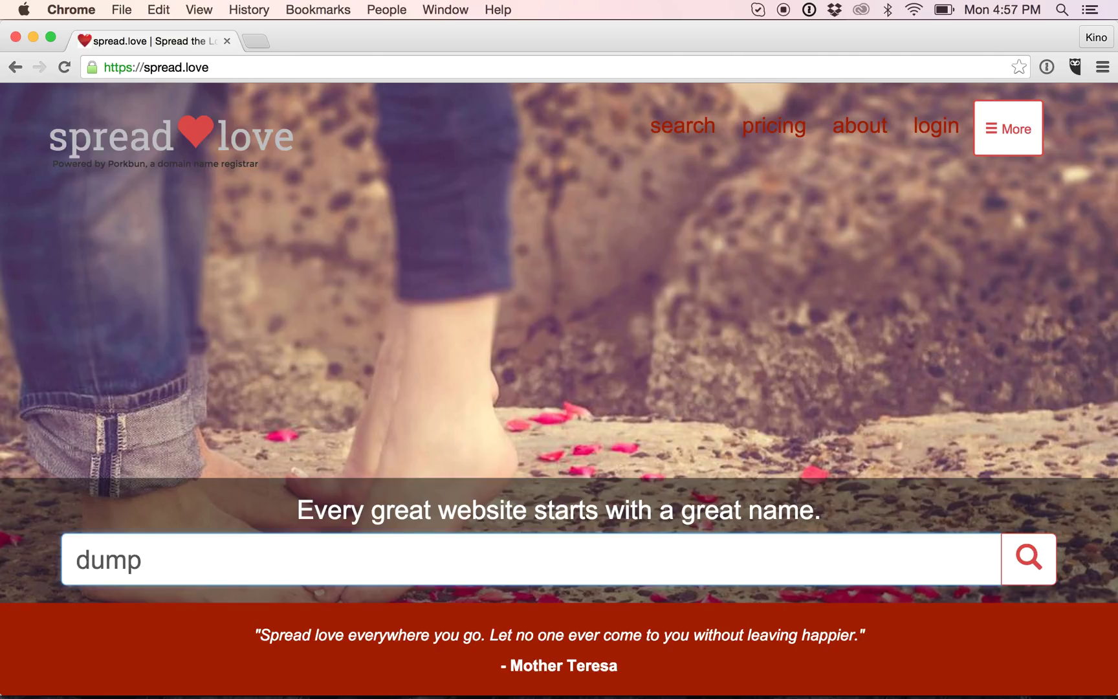
pyautogui.write('ling')
pyautogui.press('Return')
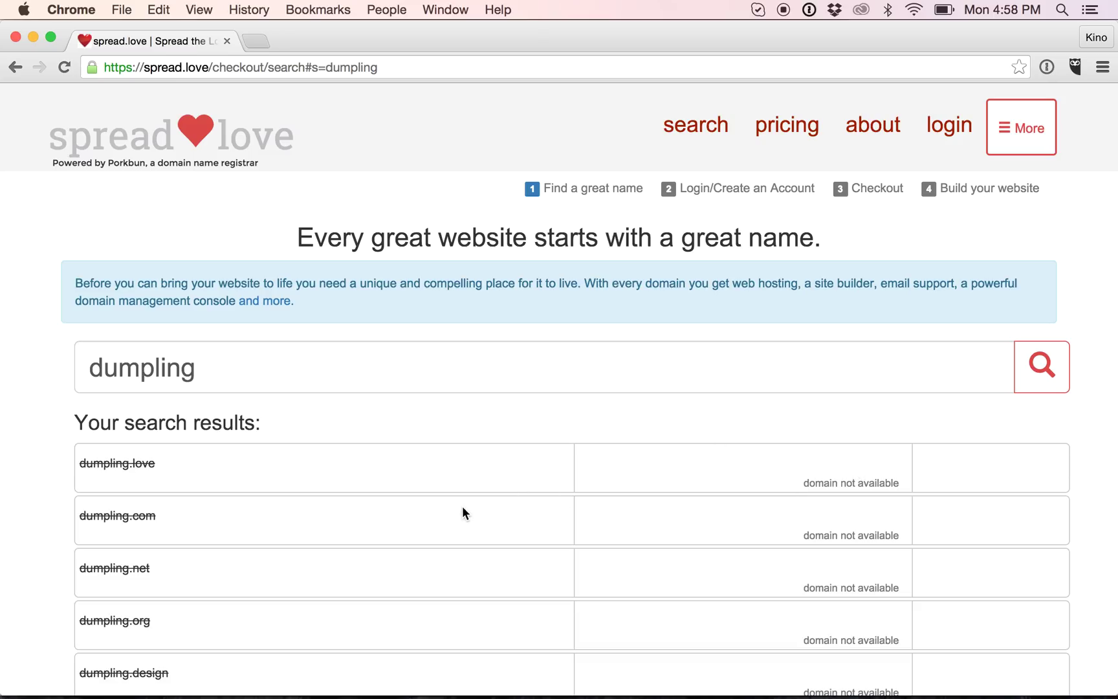
pyautogui.scroll(-5, 462, 513)
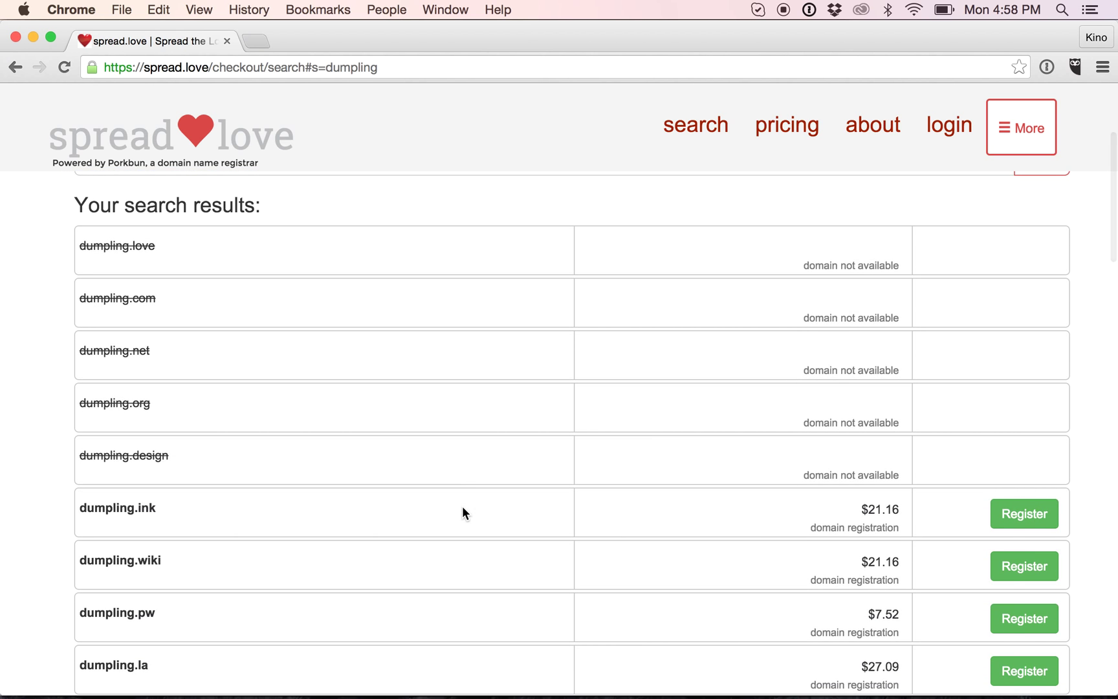
pyautogui.scroll(-5, 462, 511)
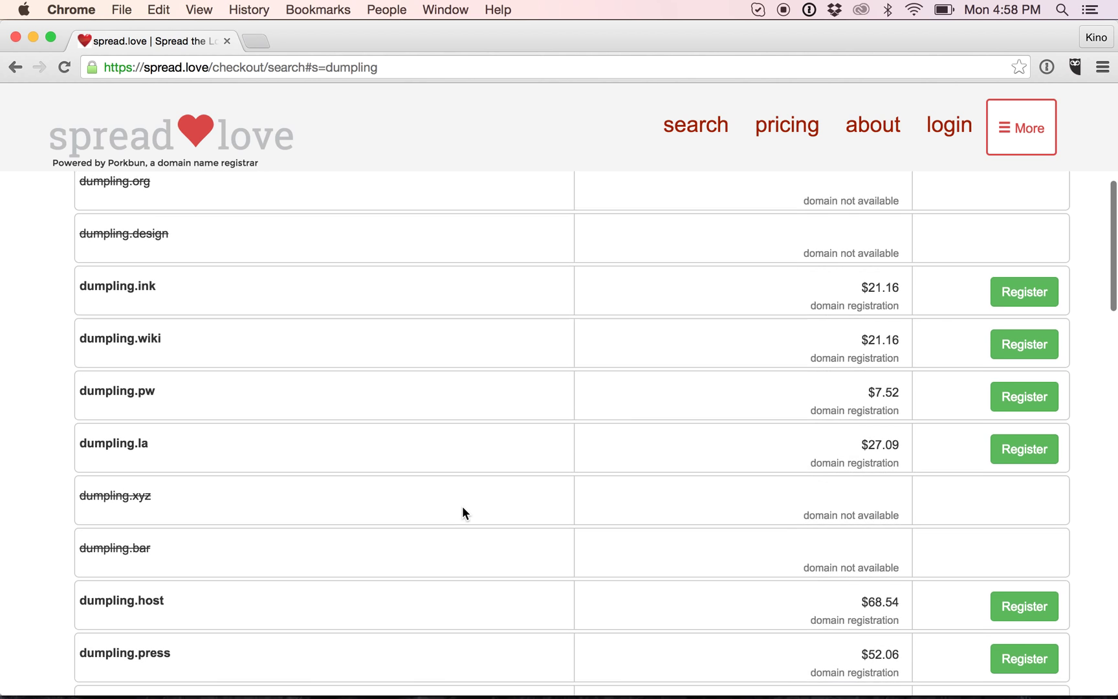
pyautogui.scroll(-4, 463, 507)
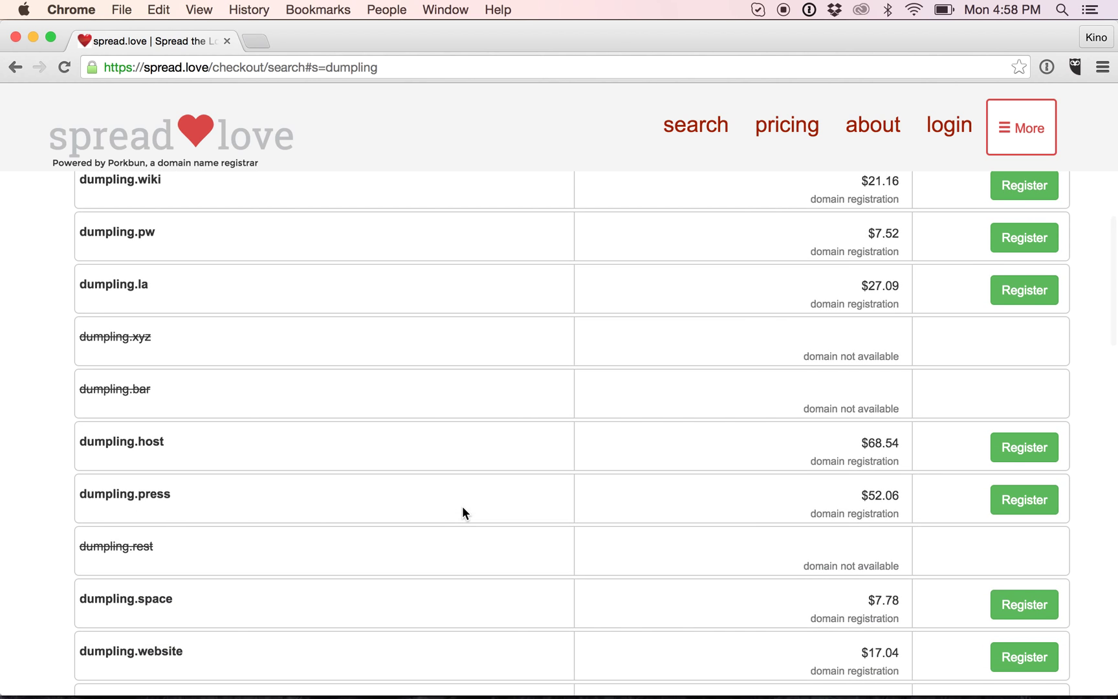
pyautogui.scroll(14, 463, 508)
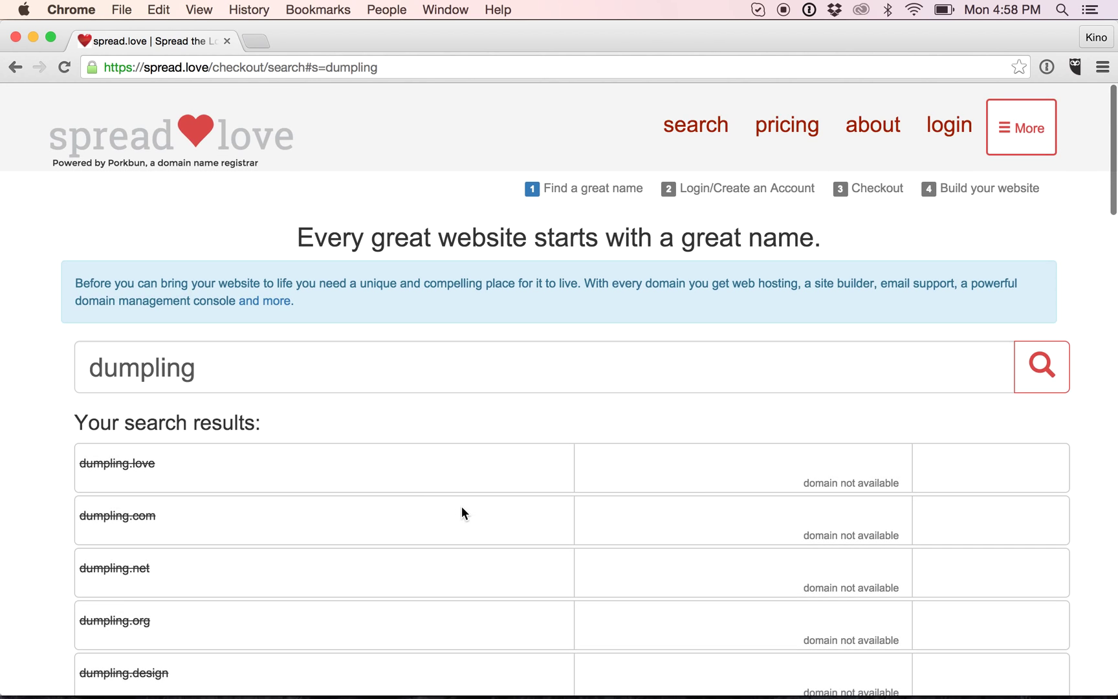
# Change the search to 'dumplings' and choose dumplings.love at $22.19 to register.
pyautogui.click(277, 375)
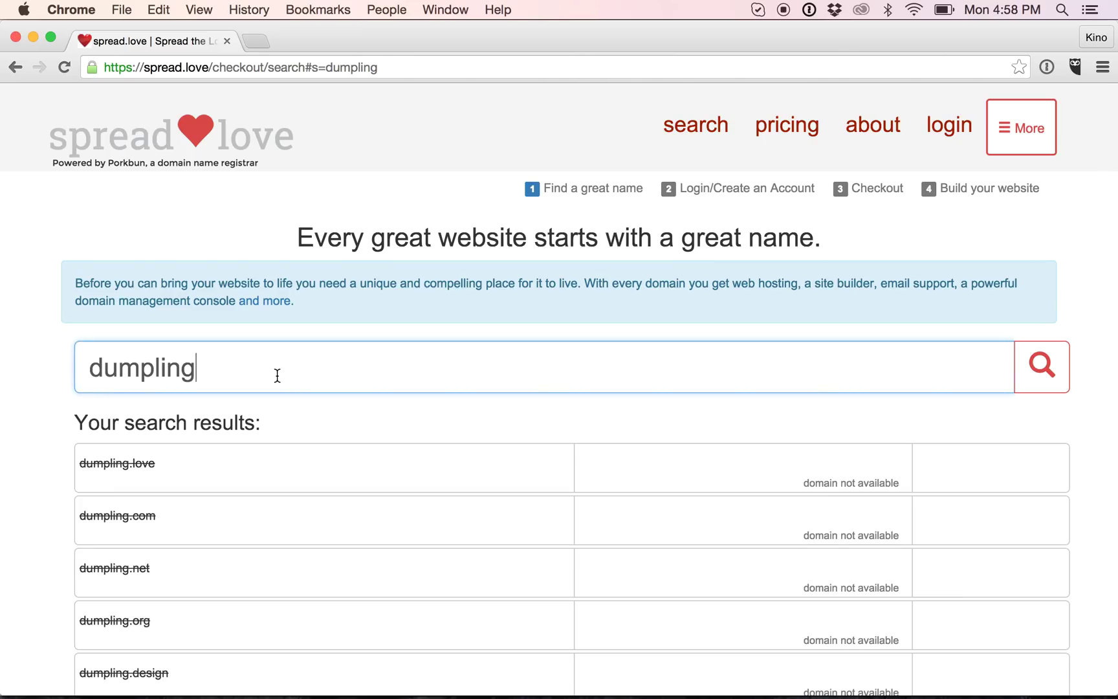
pyautogui.write('s')
pyautogui.press('Return')
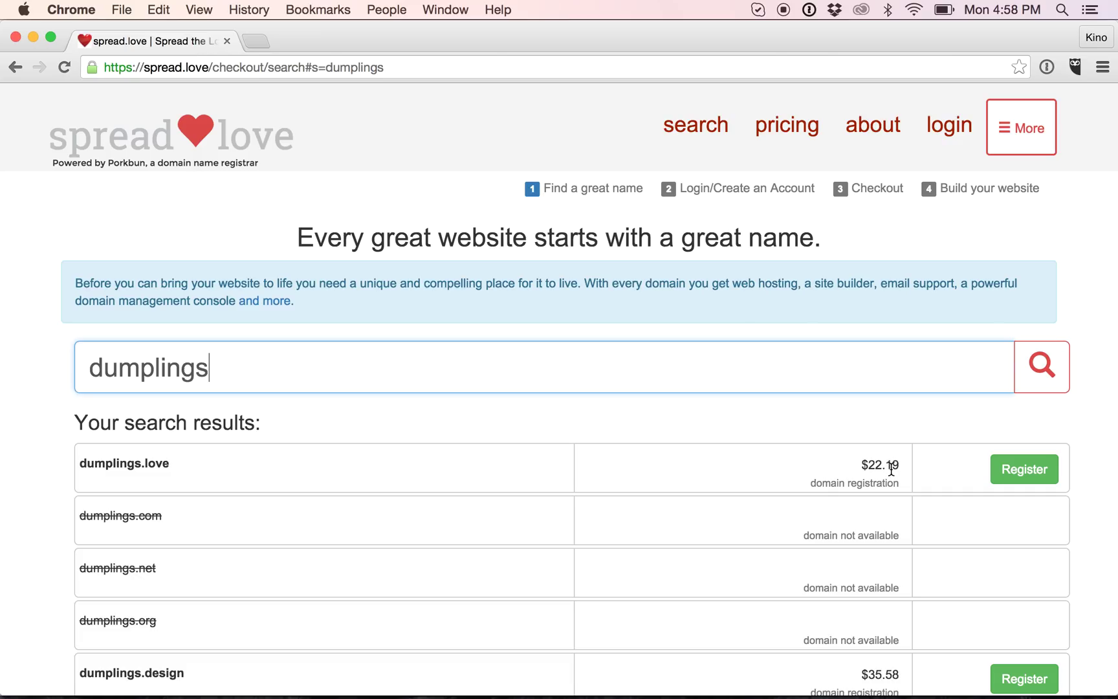
pyautogui.click(1017, 470)
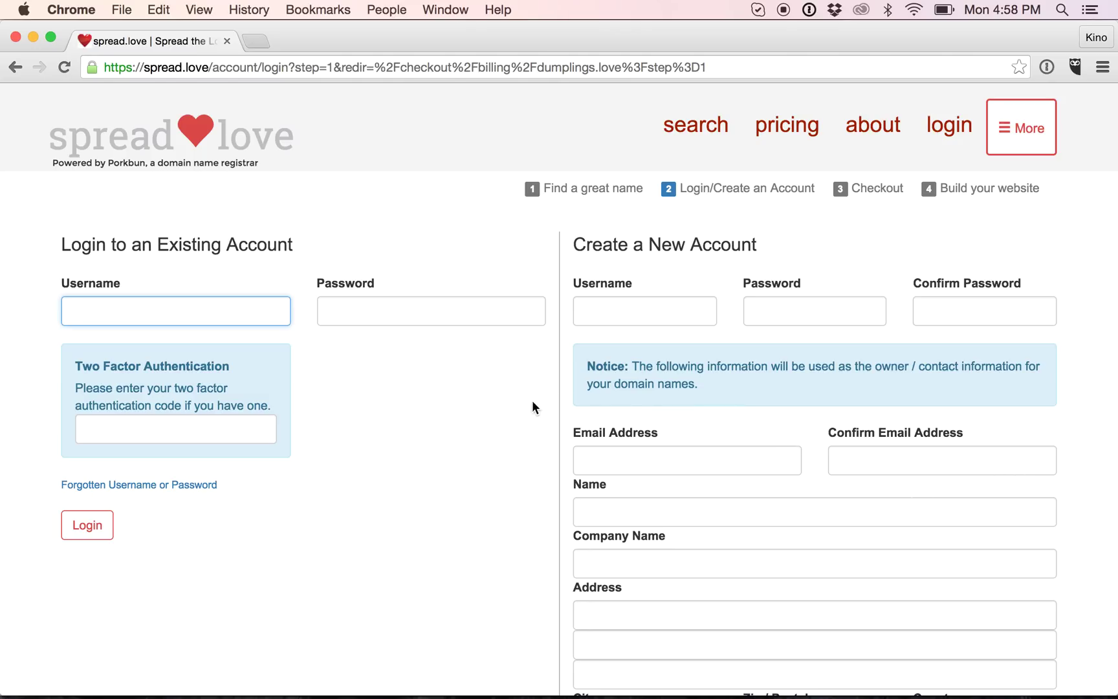
# Log in to the existing spread.love account with its username and password.
pyautogui.click(225, 313)
pyautogui.write('kinocrooke')
pyautogui.press('Tab')
pyautogui.write('••••••••')
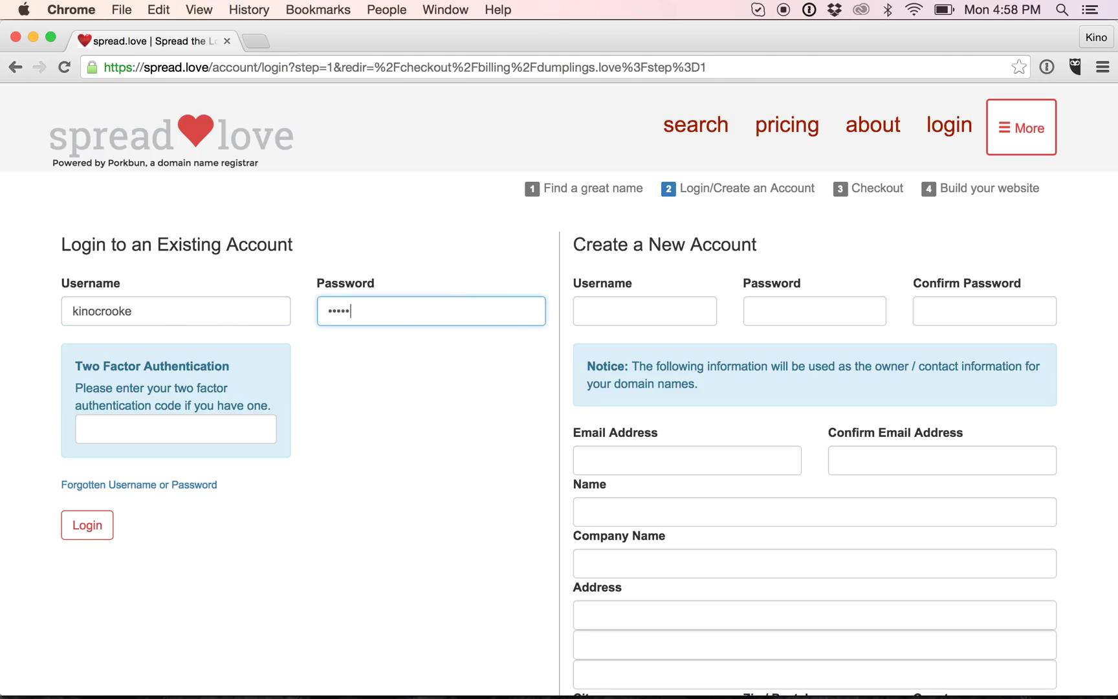
pyautogui.press('Return')
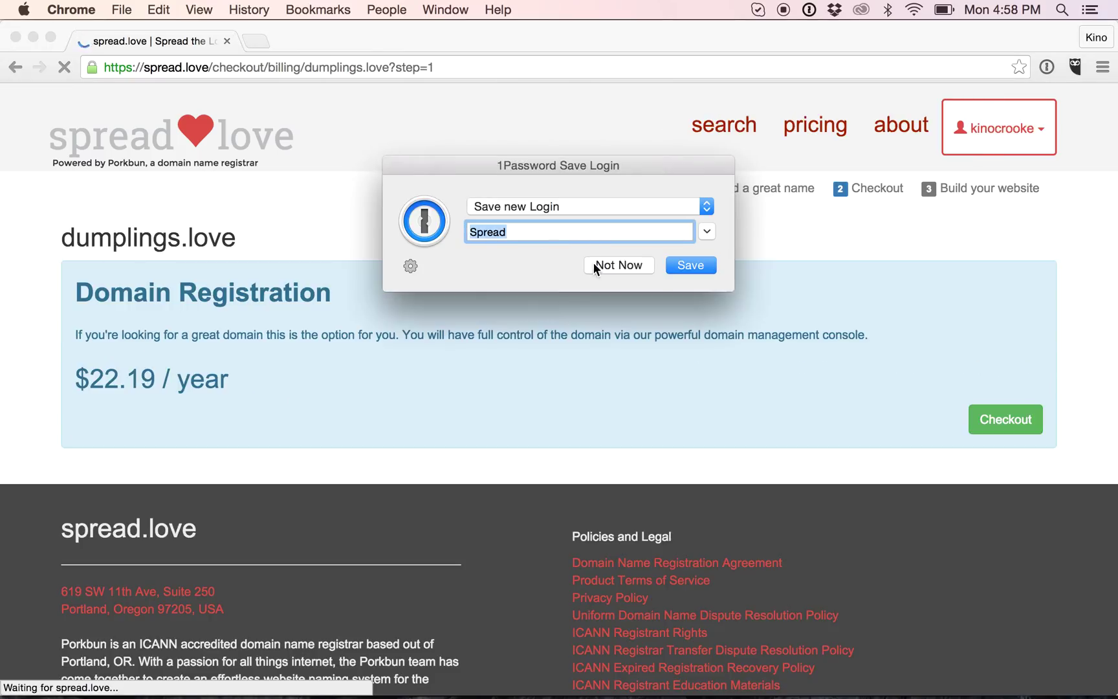
# Decline saving the login in 1Password and open payment for dumplings.love at $22.19/year.
pyautogui.click(593, 263)
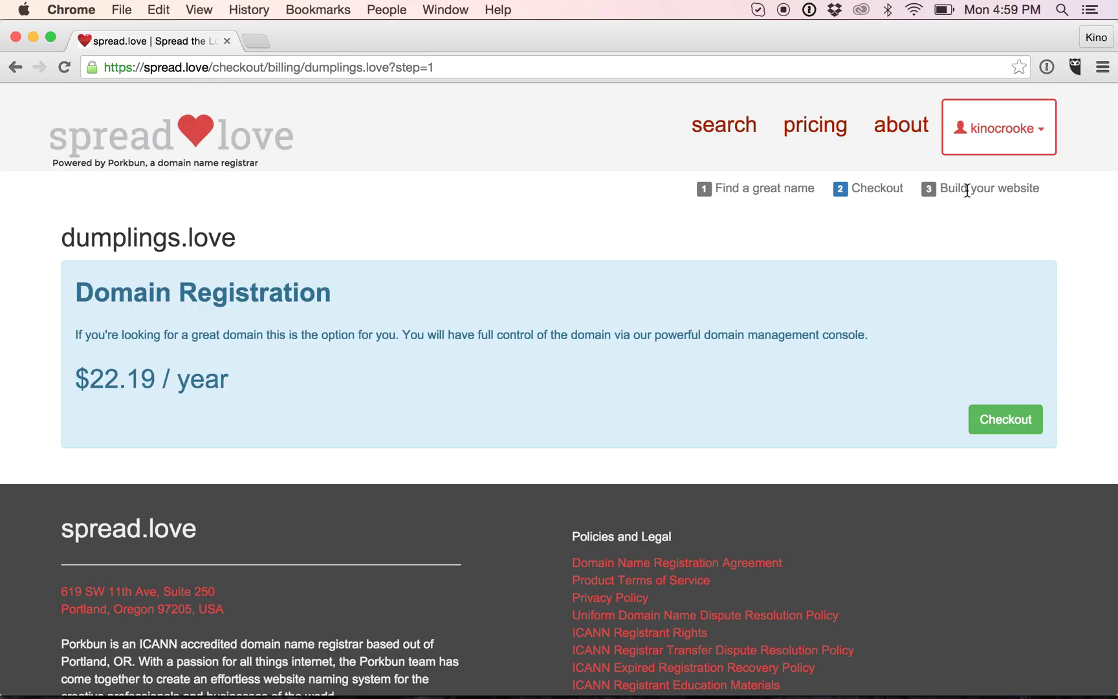
pyautogui.click(994, 422)
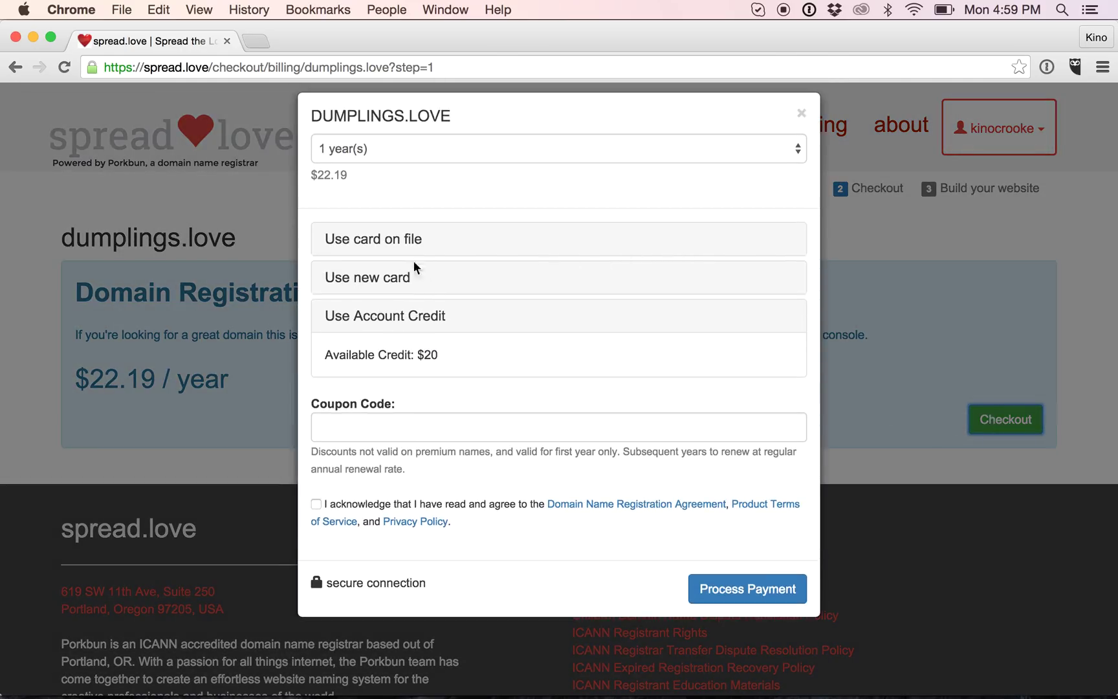
# Pay $22.19 for one year of dumplings.love with the card on file, accepting the registration terms.
pyautogui.click(368, 278)
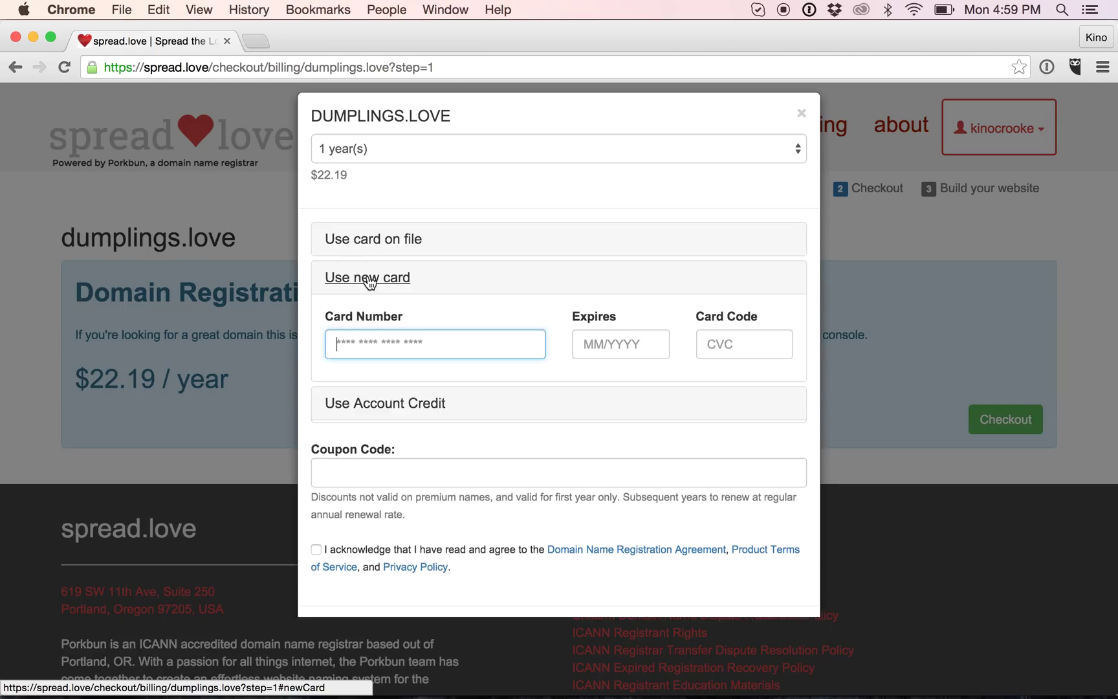
pyautogui.click(375, 240)
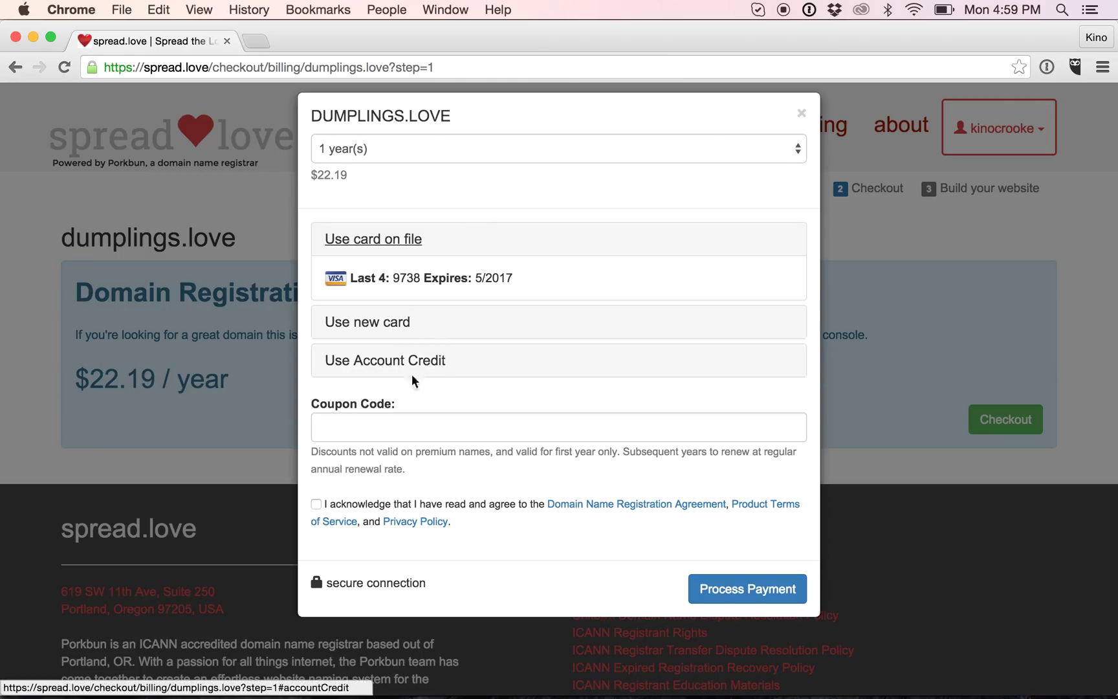
pyautogui.click(317, 504)
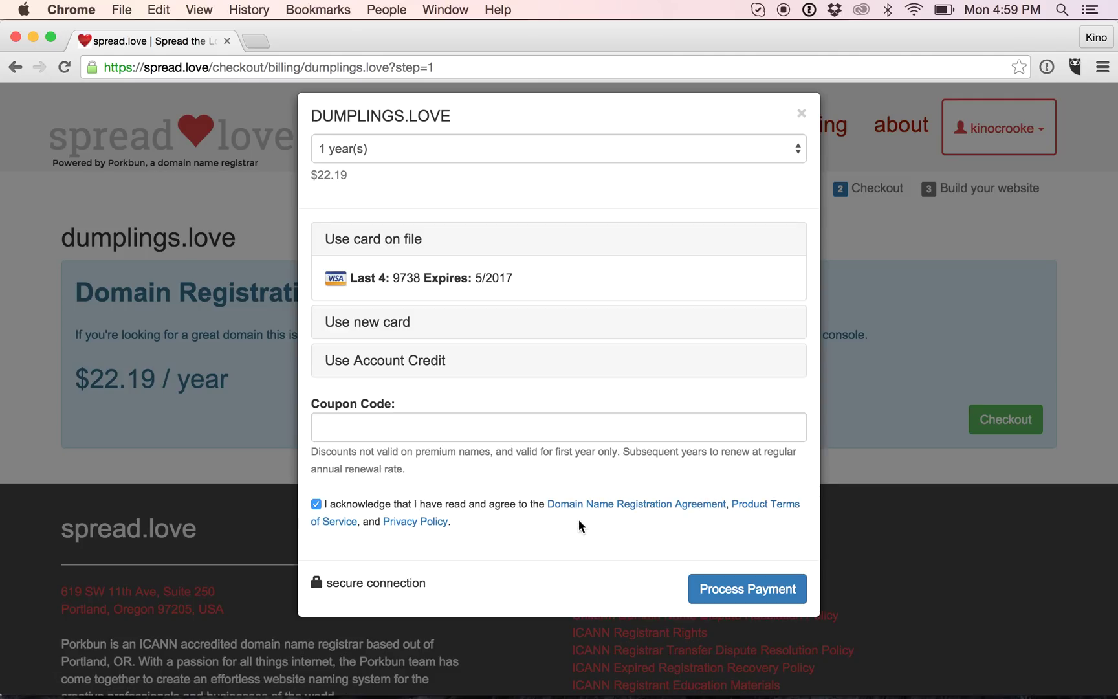
pyautogui.click(711, 589)
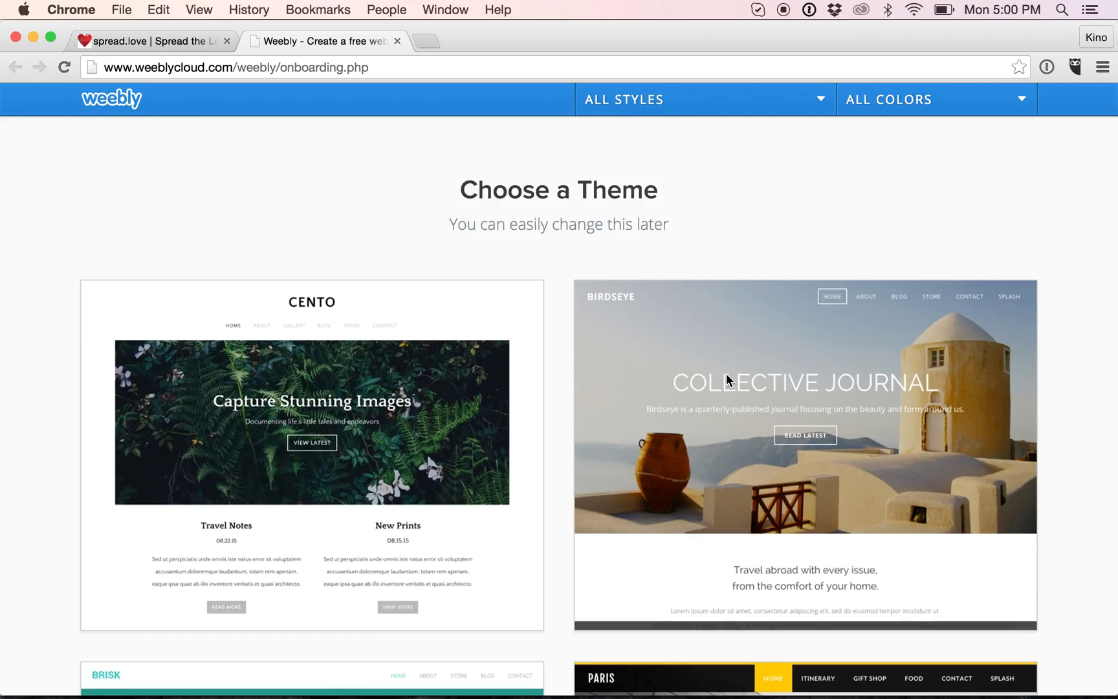
pyautogui.moveTo(725, 373)
pyautogui.scroll(-2, 724, 372)
pyautogui.scroll(-5, 725, 374)
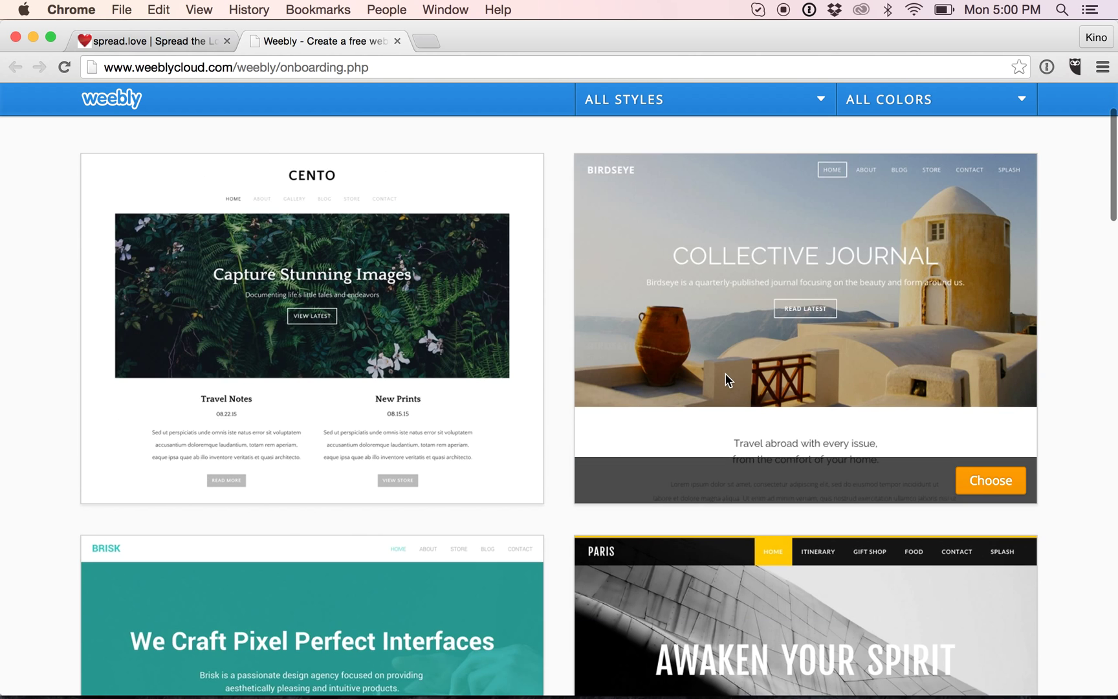
pyautogui.scroll(-8, 725, 380)
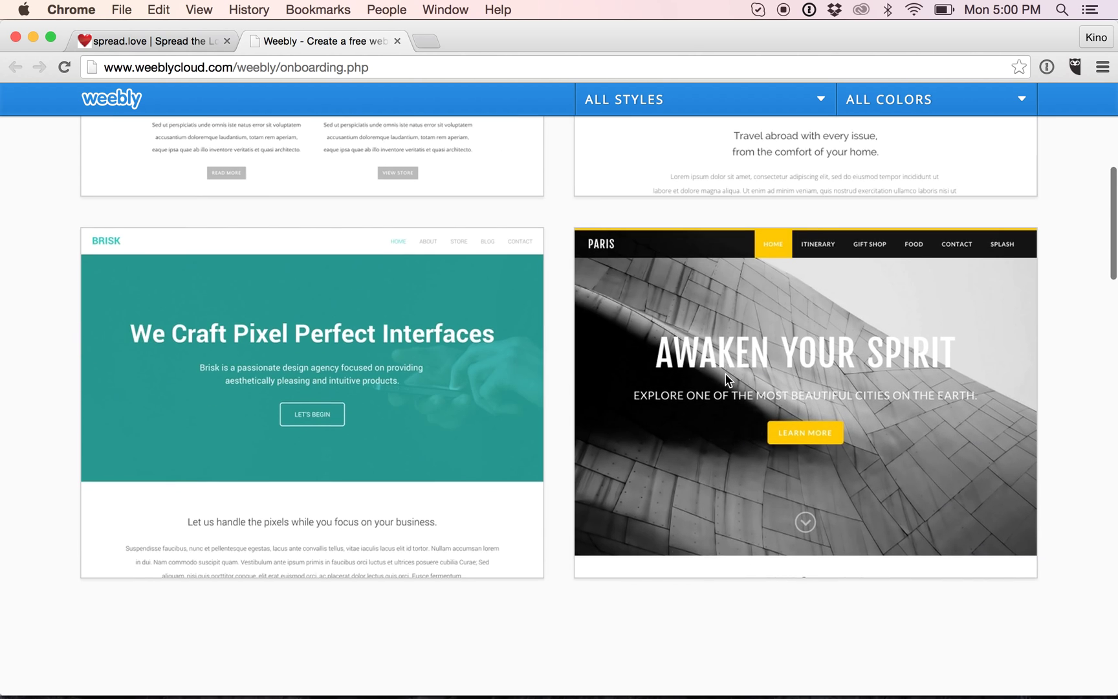
pyautogui.scroll(-4, 725, 379)
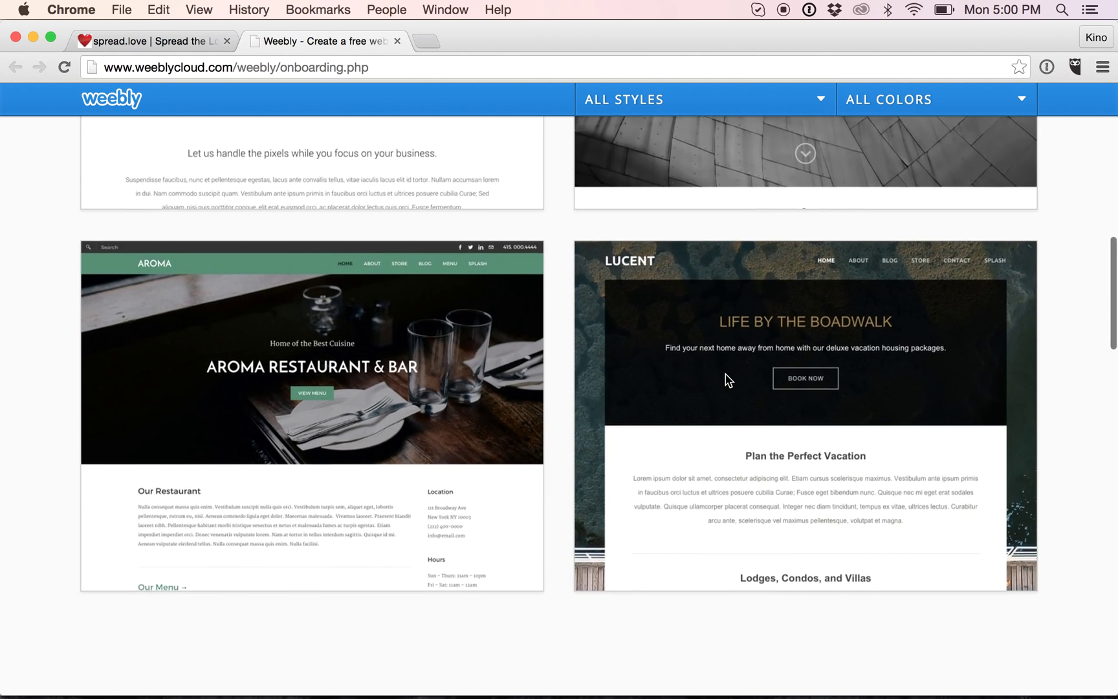
pyautogui.scroll(-6, 487, 456)
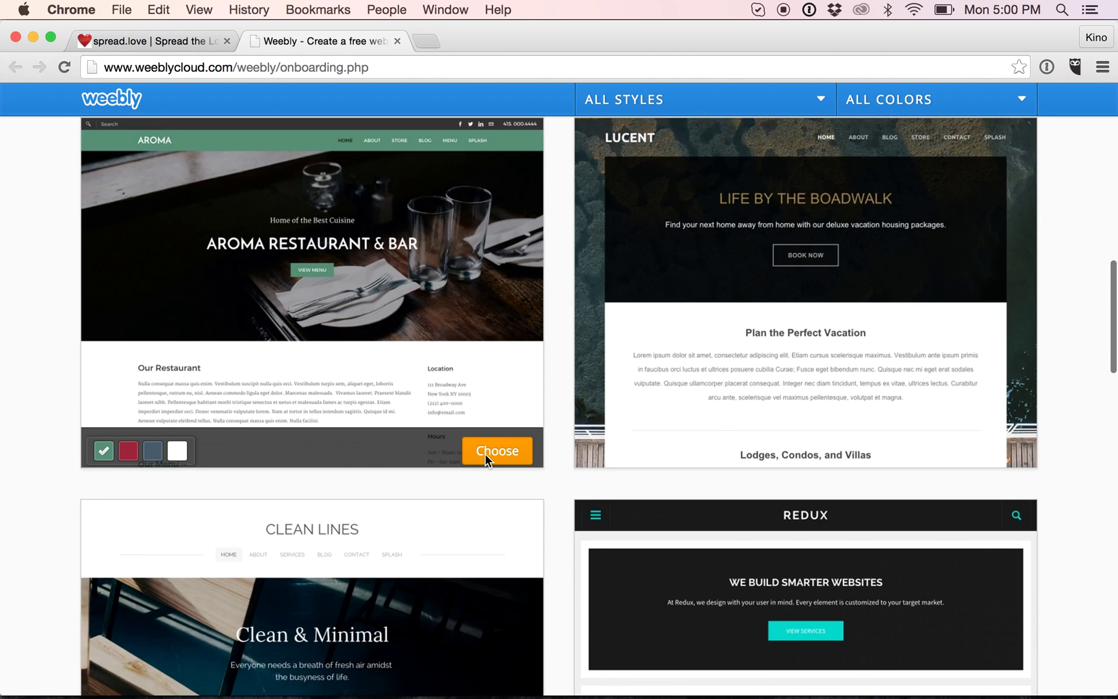
pyautogui.scroll(10, 486, 458)
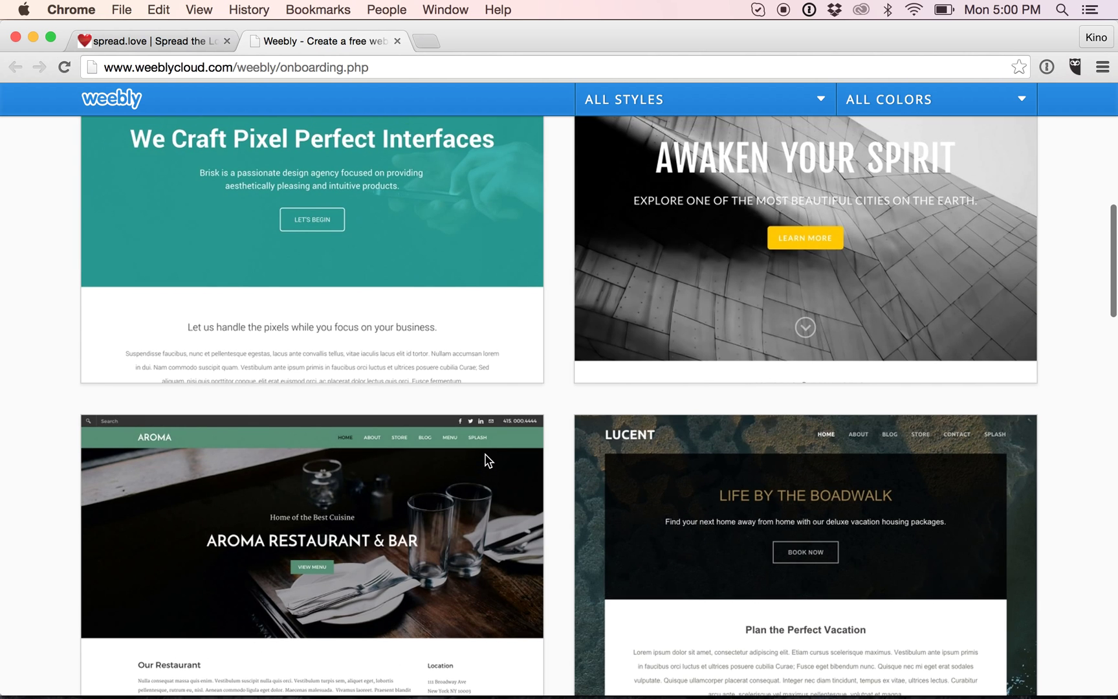
pyautogui.scroll(11, 484, 459)
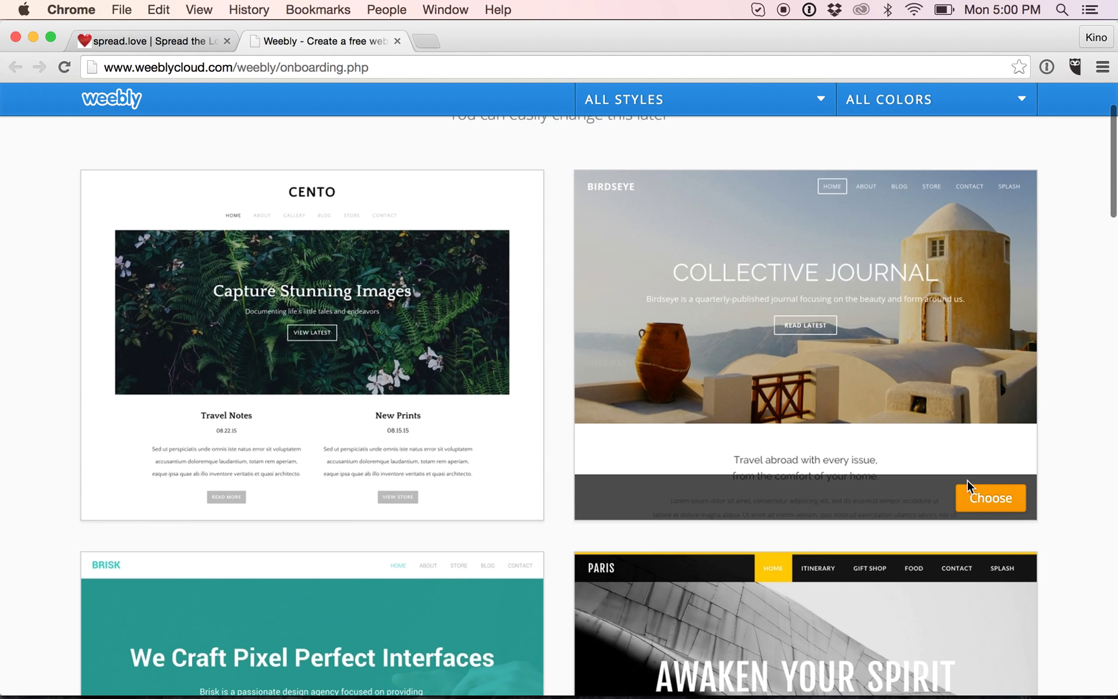
pyautogui.click(979, 501)
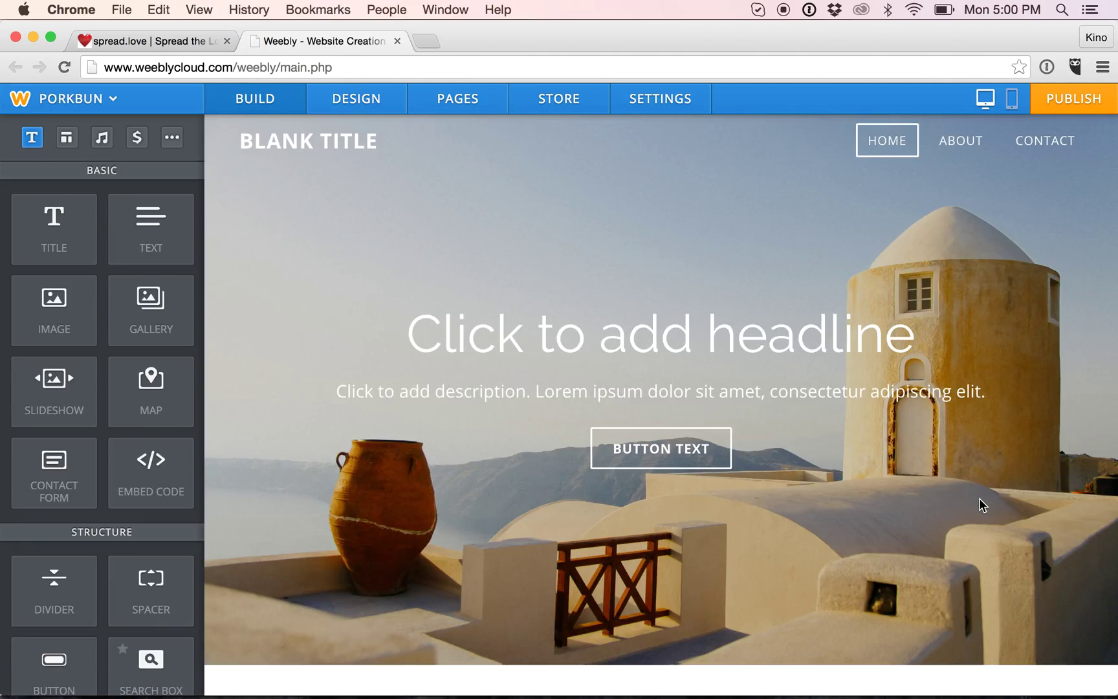
# Replace the blank site title with DUMPLINGS.LOVE and select the headline placeholder.
pyautogui.moveTo(807, 380)
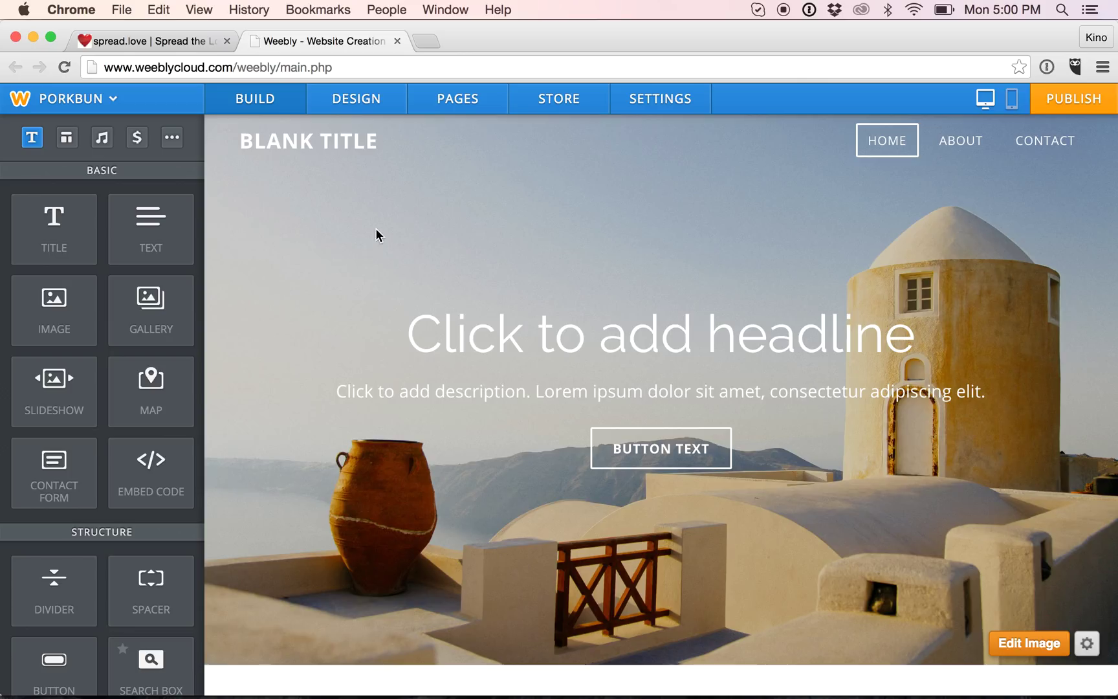
pyautogui.moveTo(366, 143)
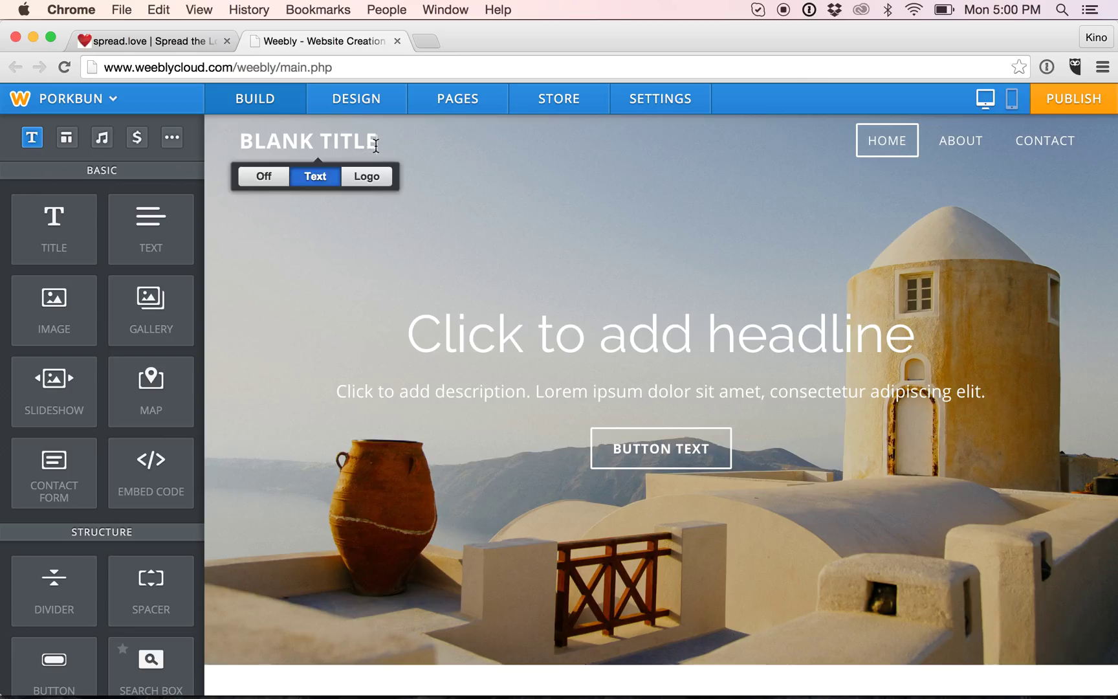
pyautogui.click(375, 145)
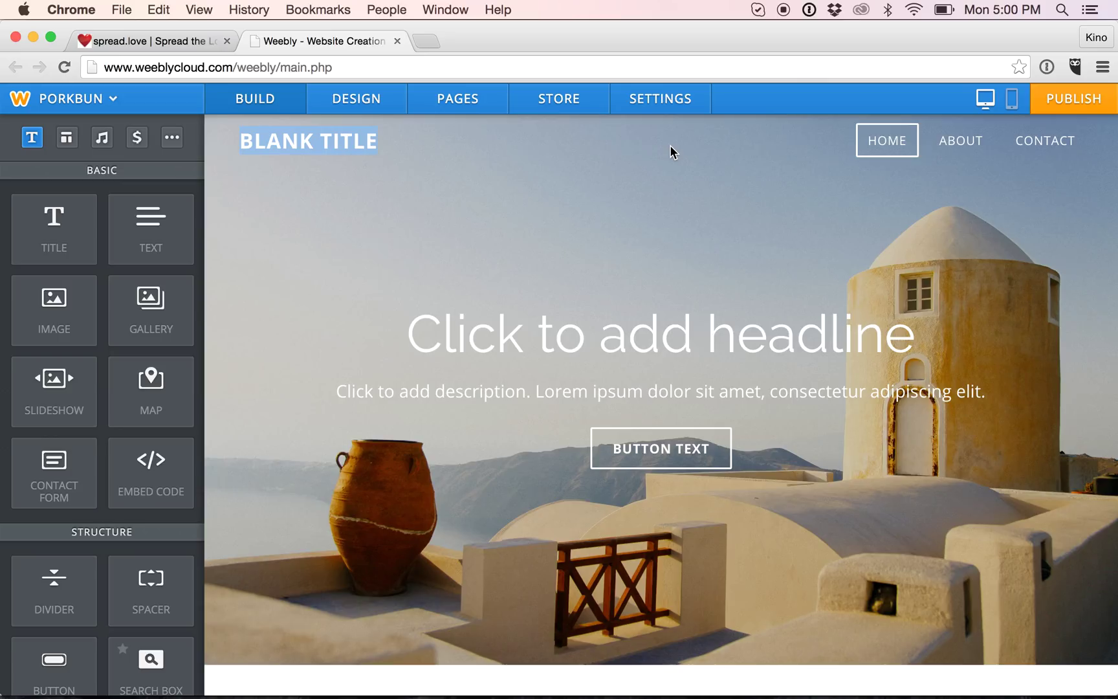
pyautogui.write('DUMP')
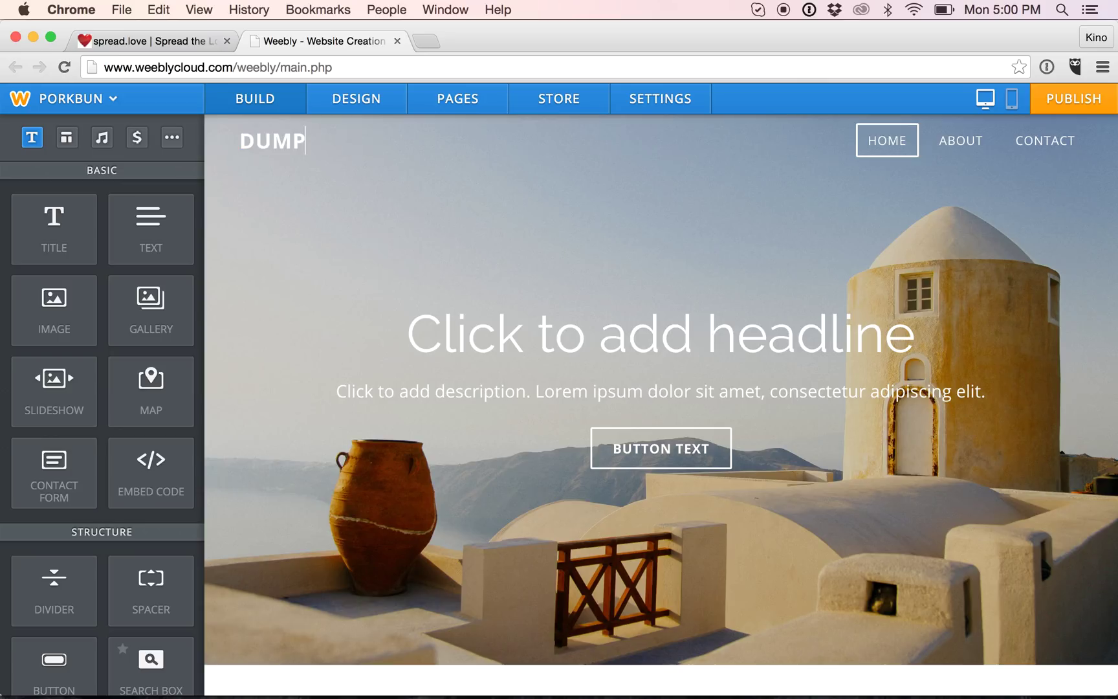
pyautogui.write('LINGS')
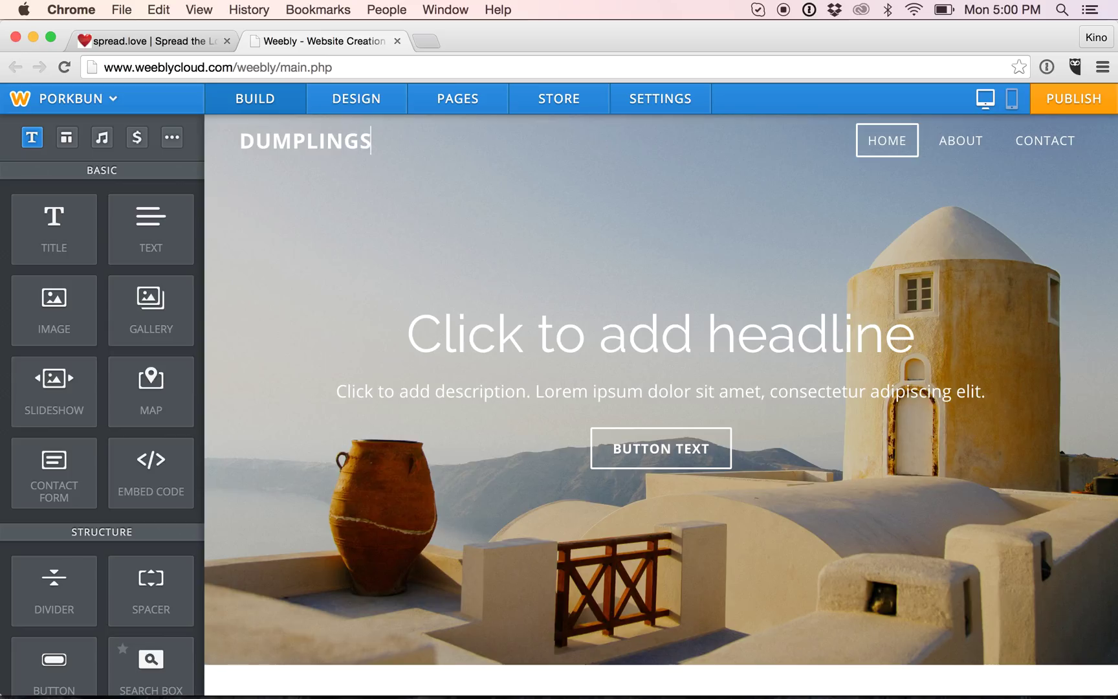
pyautogui.write('.LOVE')
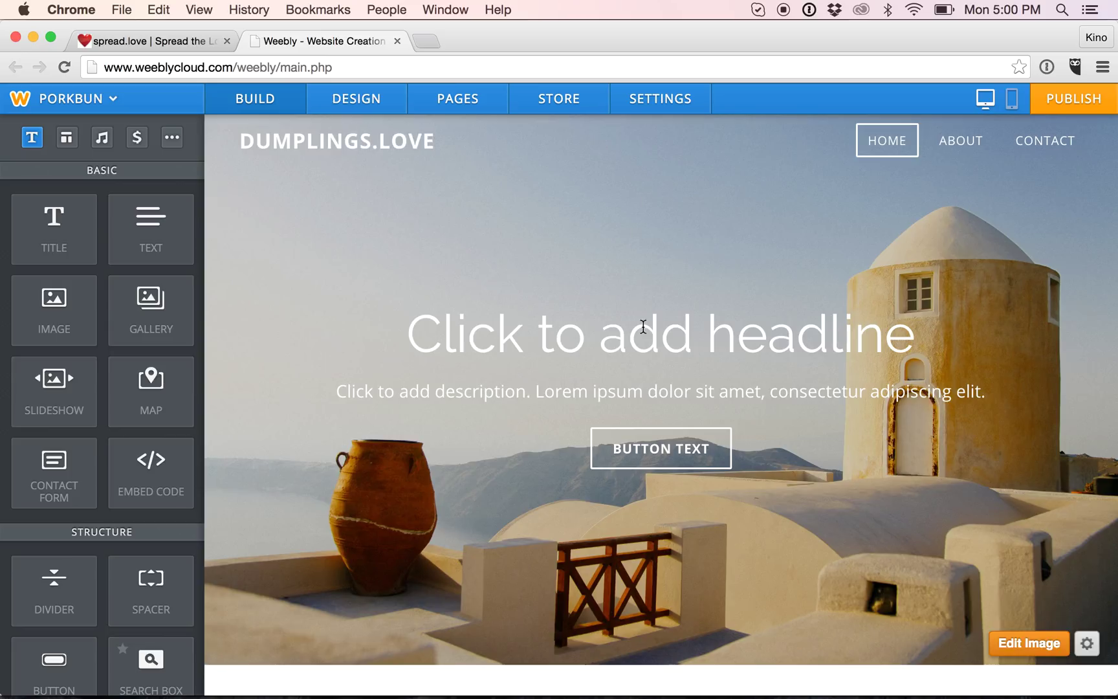
pyautogui.click(643, 326)
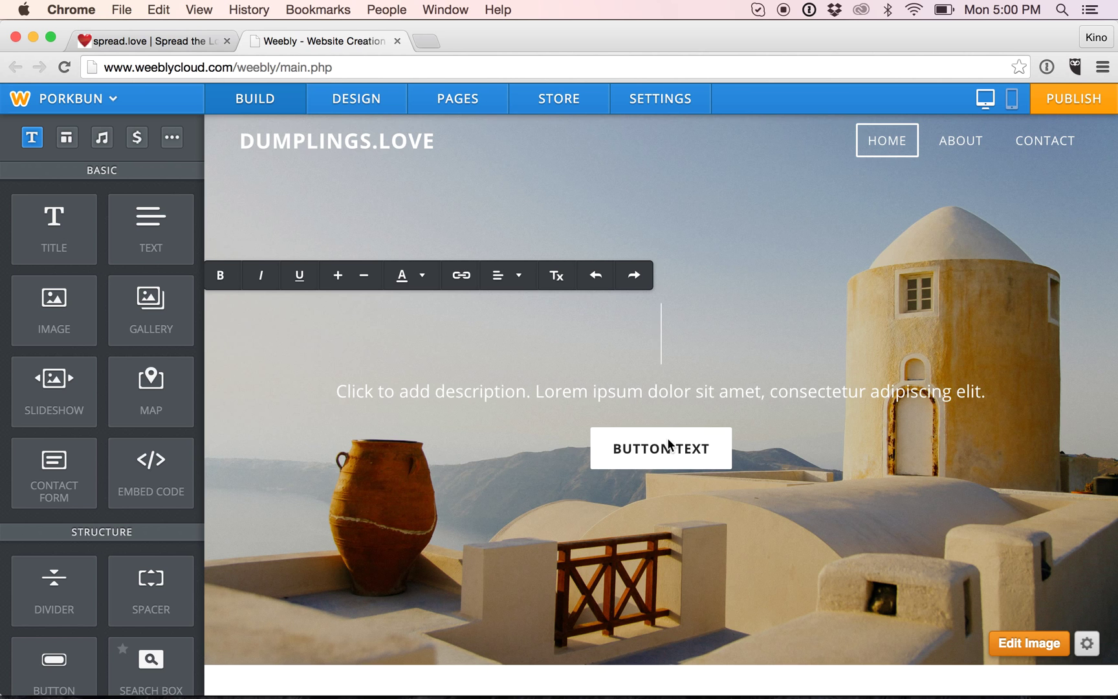
# Review the DUMPLINGS.LOVE page and start publishing the site.
pyautogui.scroll(-4, 668, 438)
pyautogui.scroll(-3, 667, 437)
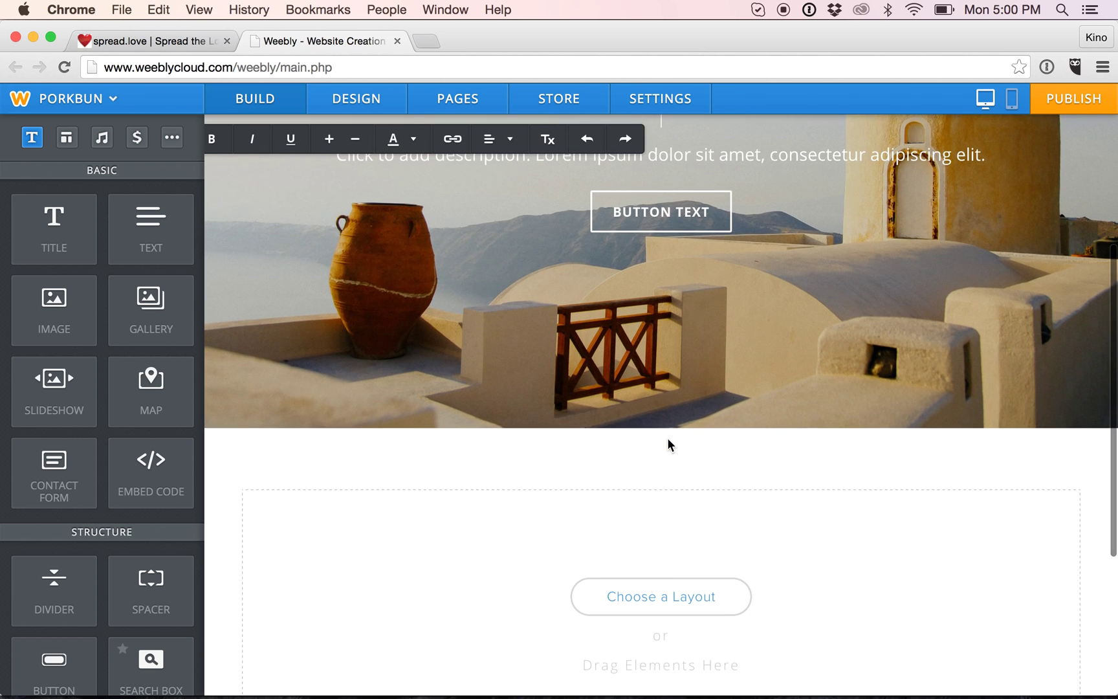
pyautogui.scroll(2, 667, 437)
pyautogui.scroll(2, 667, 437)
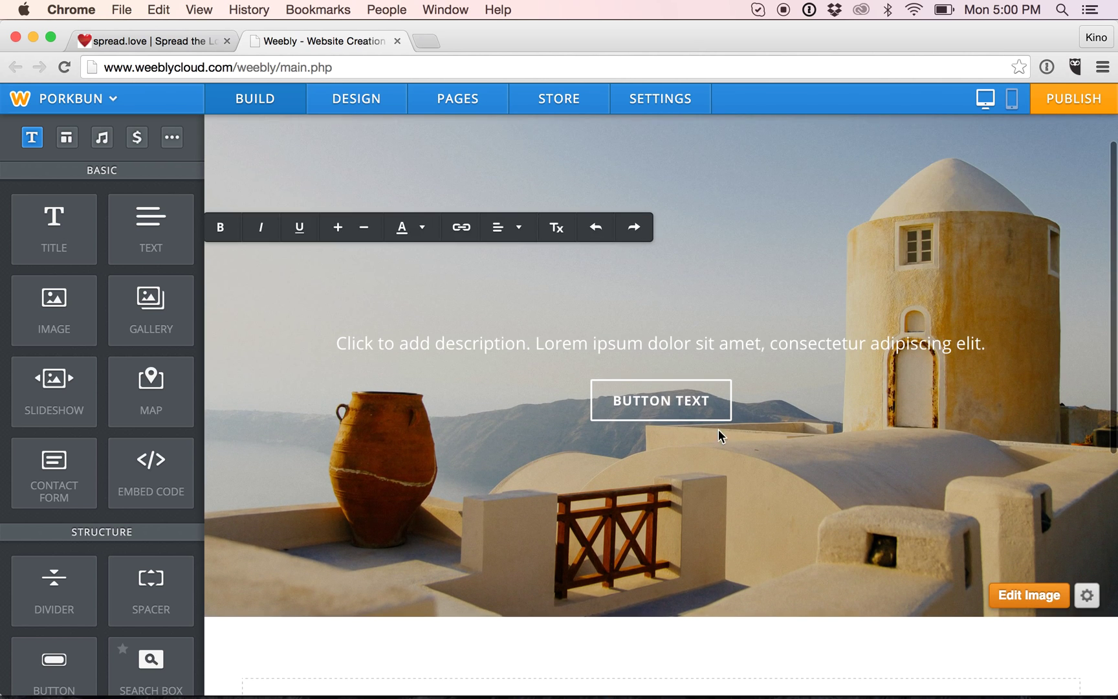
pyautogui.click(1071, 110)
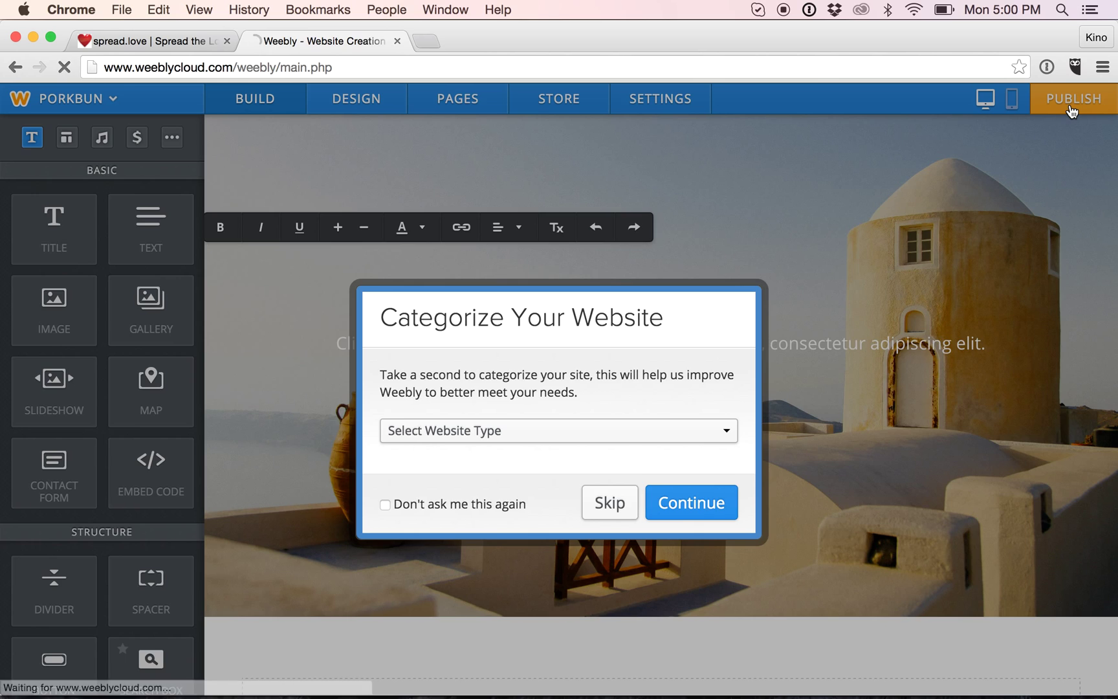
# Categorize the website as Personal, turn off future categorize prompts, and continue publishing.
pyautogui.click(625, 438)
pyautogui.click(590, 461)
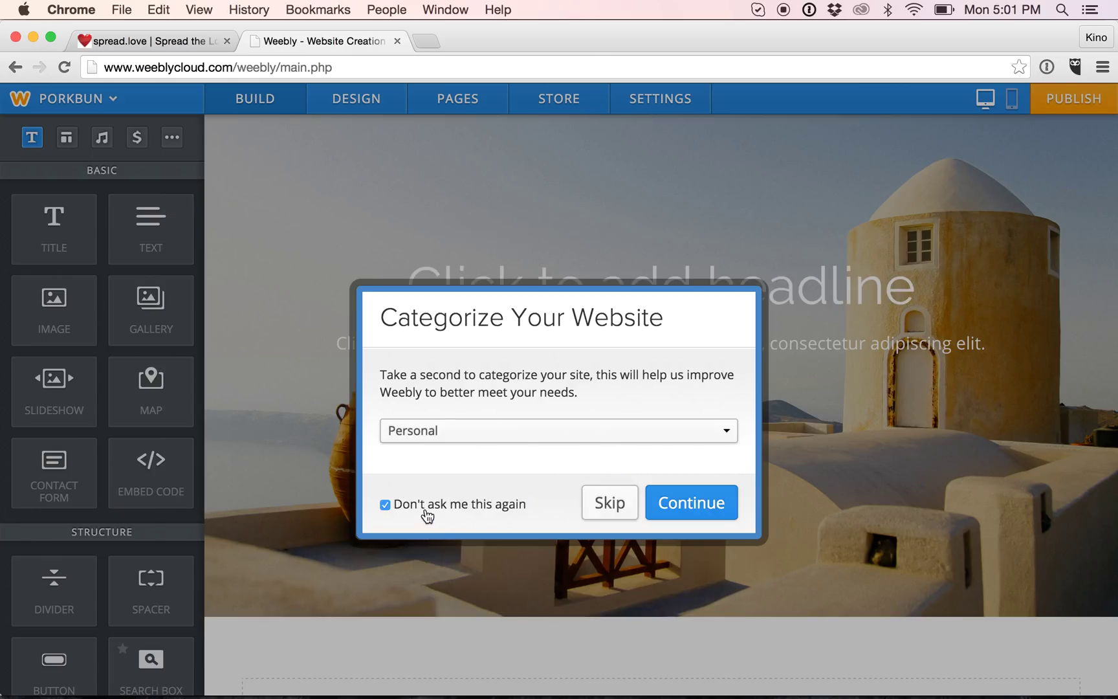
pyautogui.click(427, 511)
pyautogui.click(688, 499)
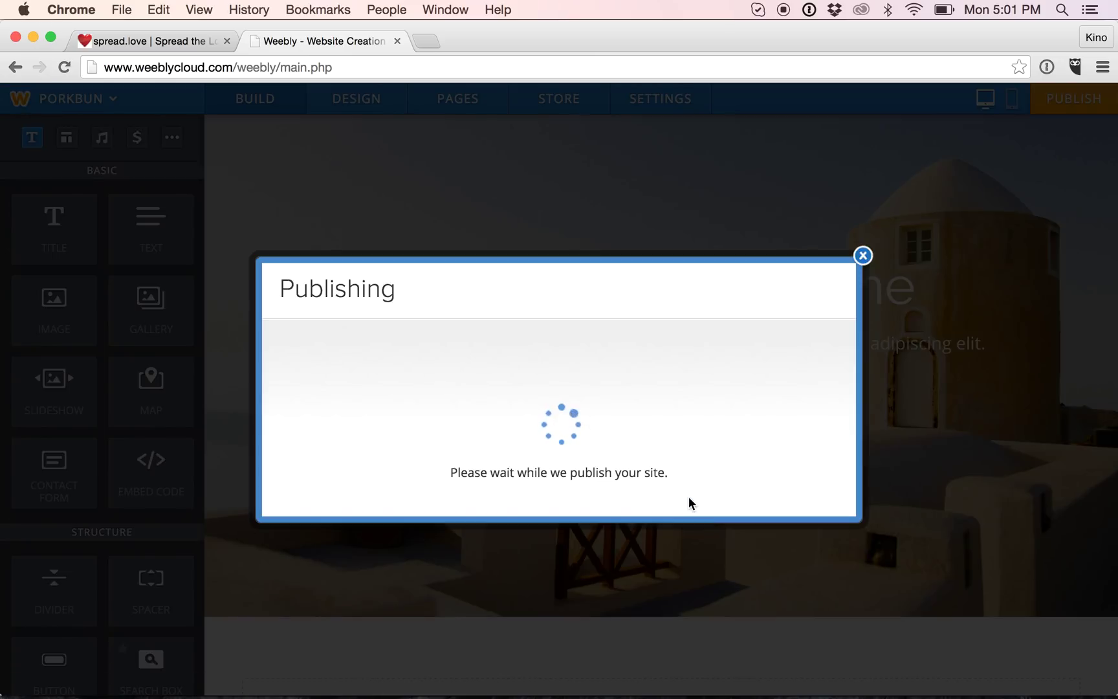